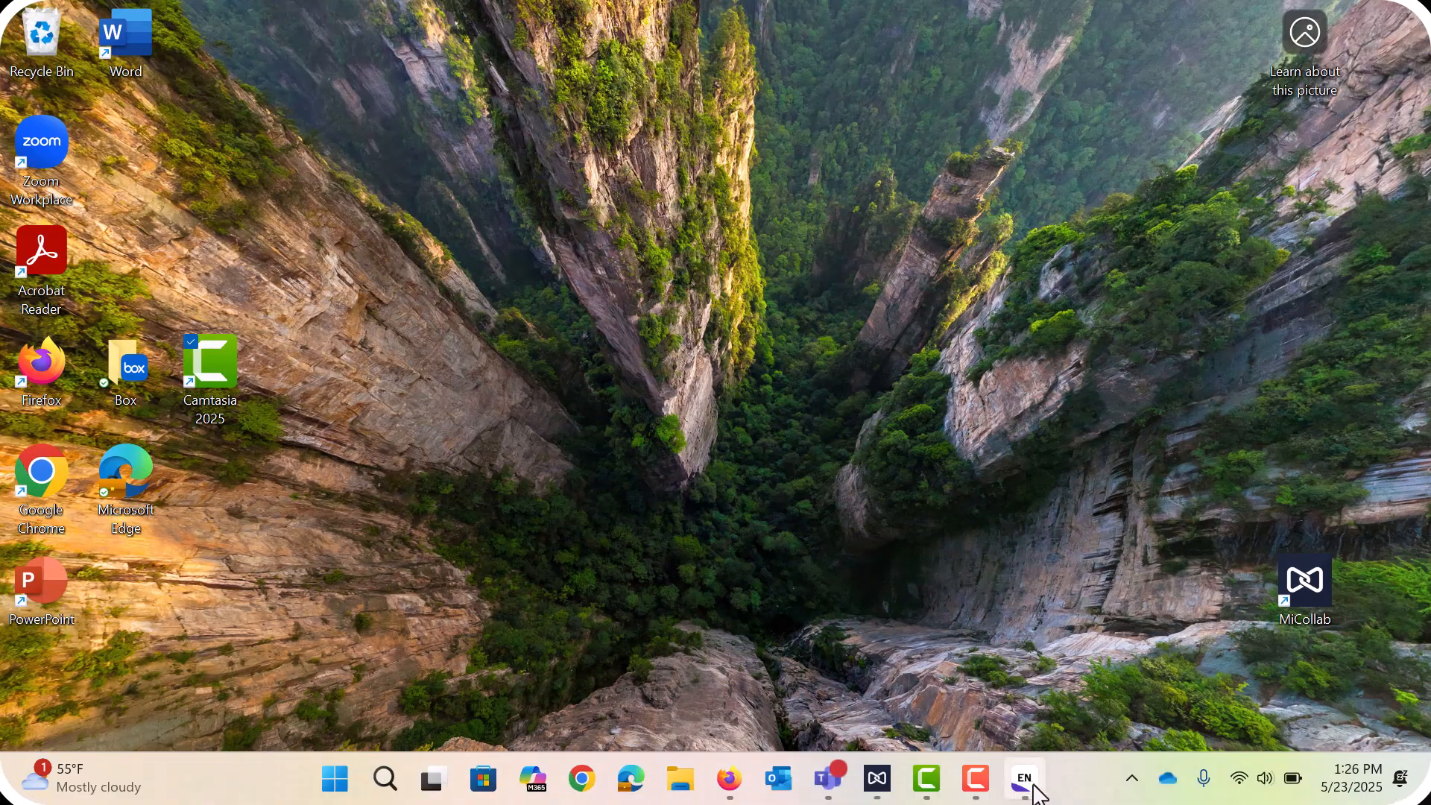
- Bring up the EndNote library and open Edit > Preferences at the Sync panel
click(1028, 781)
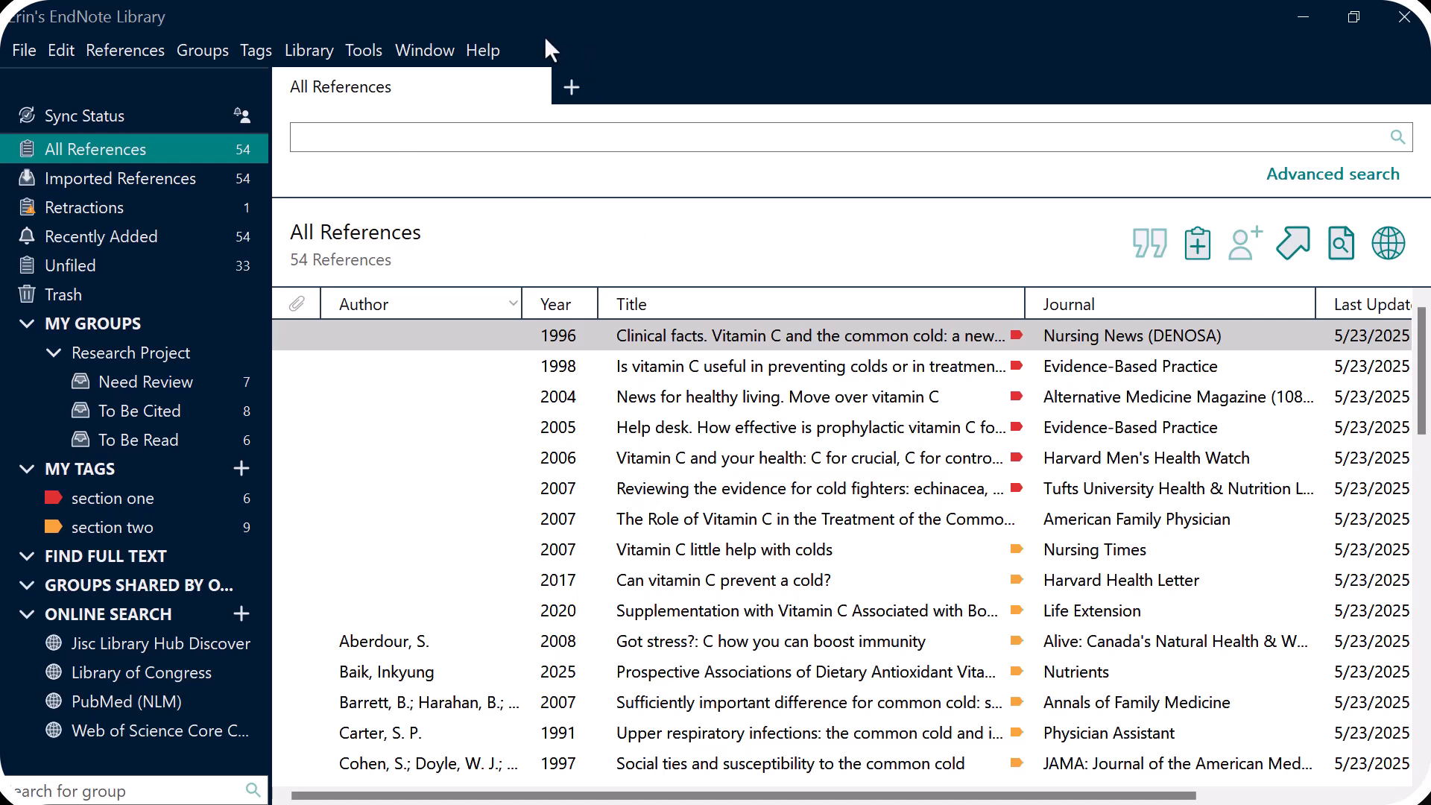
click(61, 49)
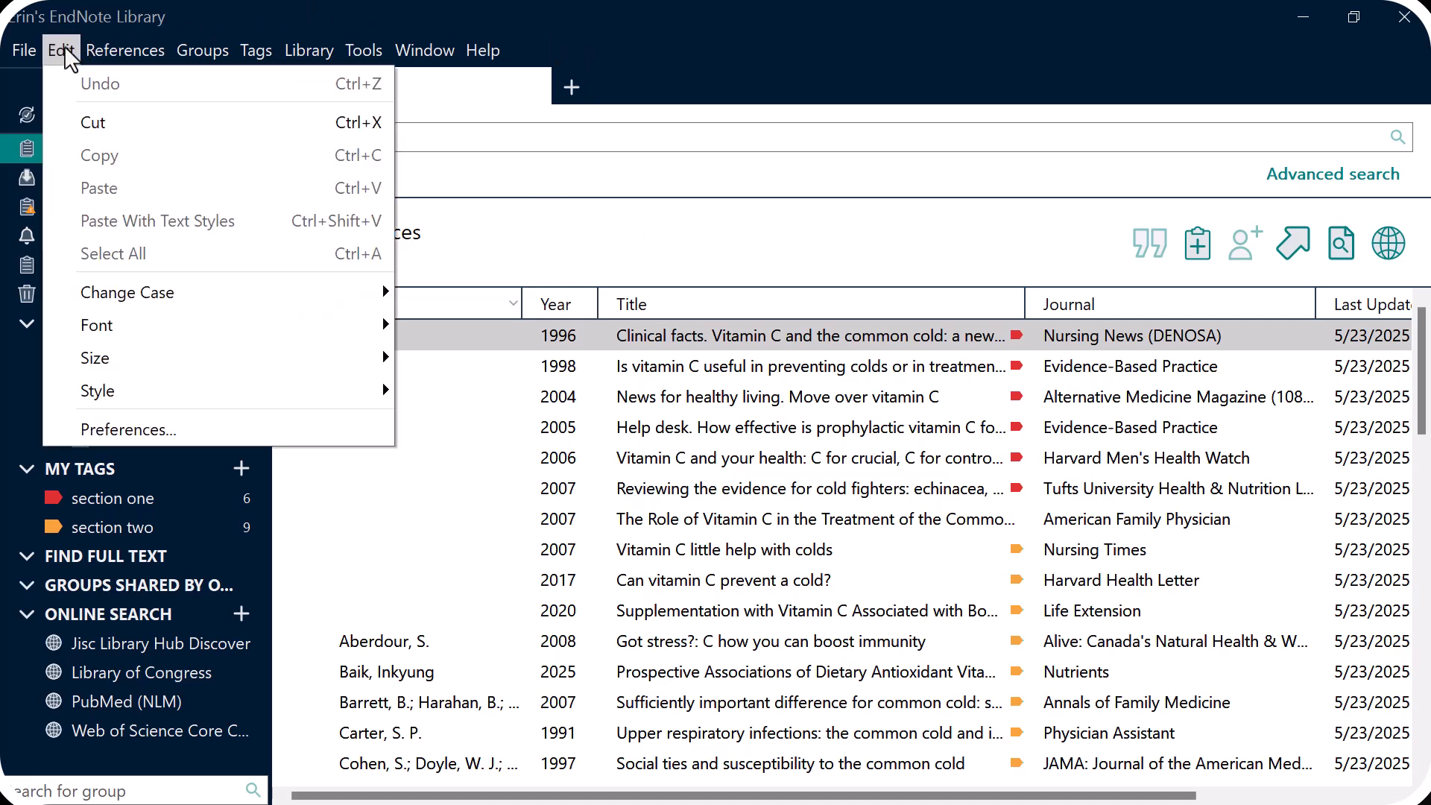
click(118, 429)
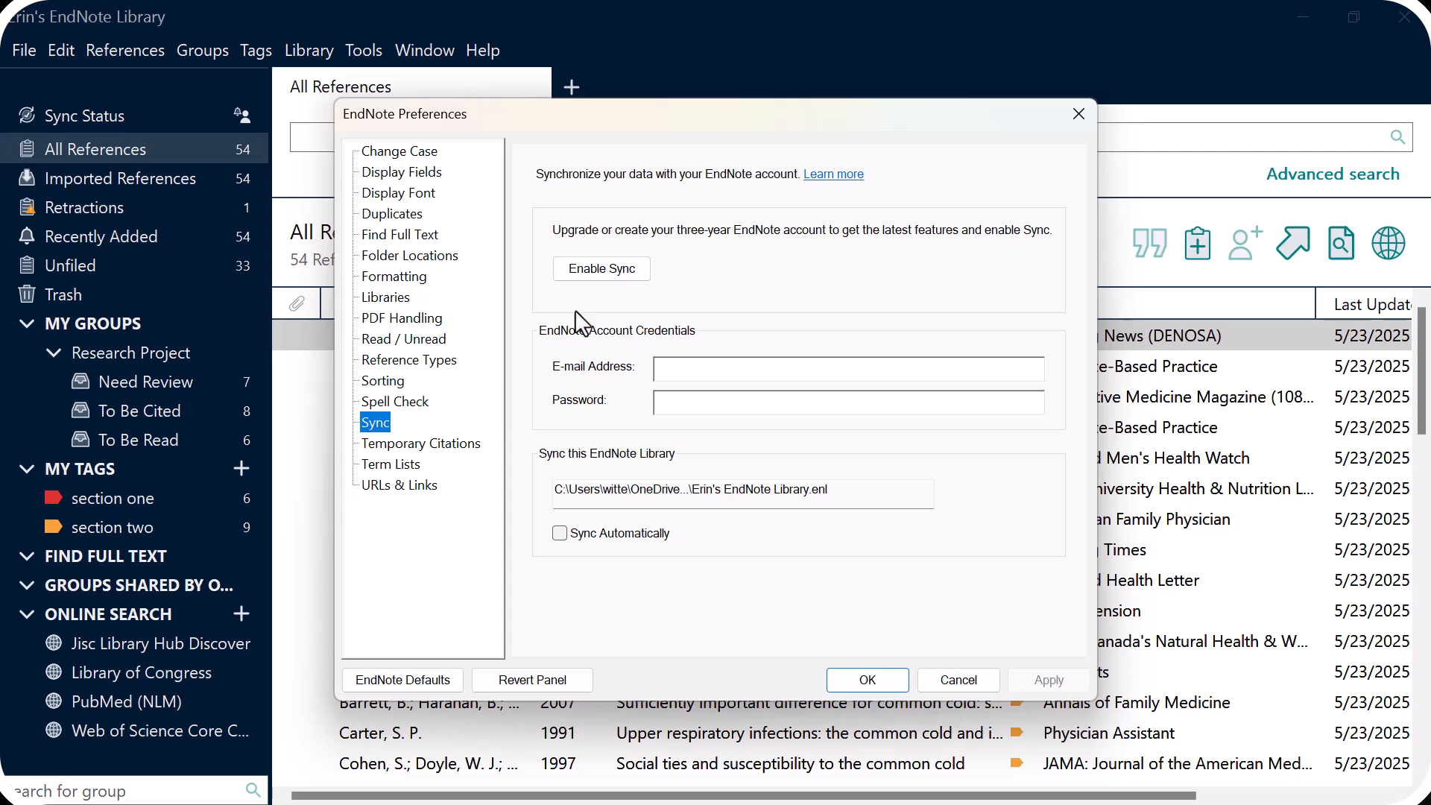
- Enable sync and choose Sign Up to register a new EndNote account
click(600, 281)
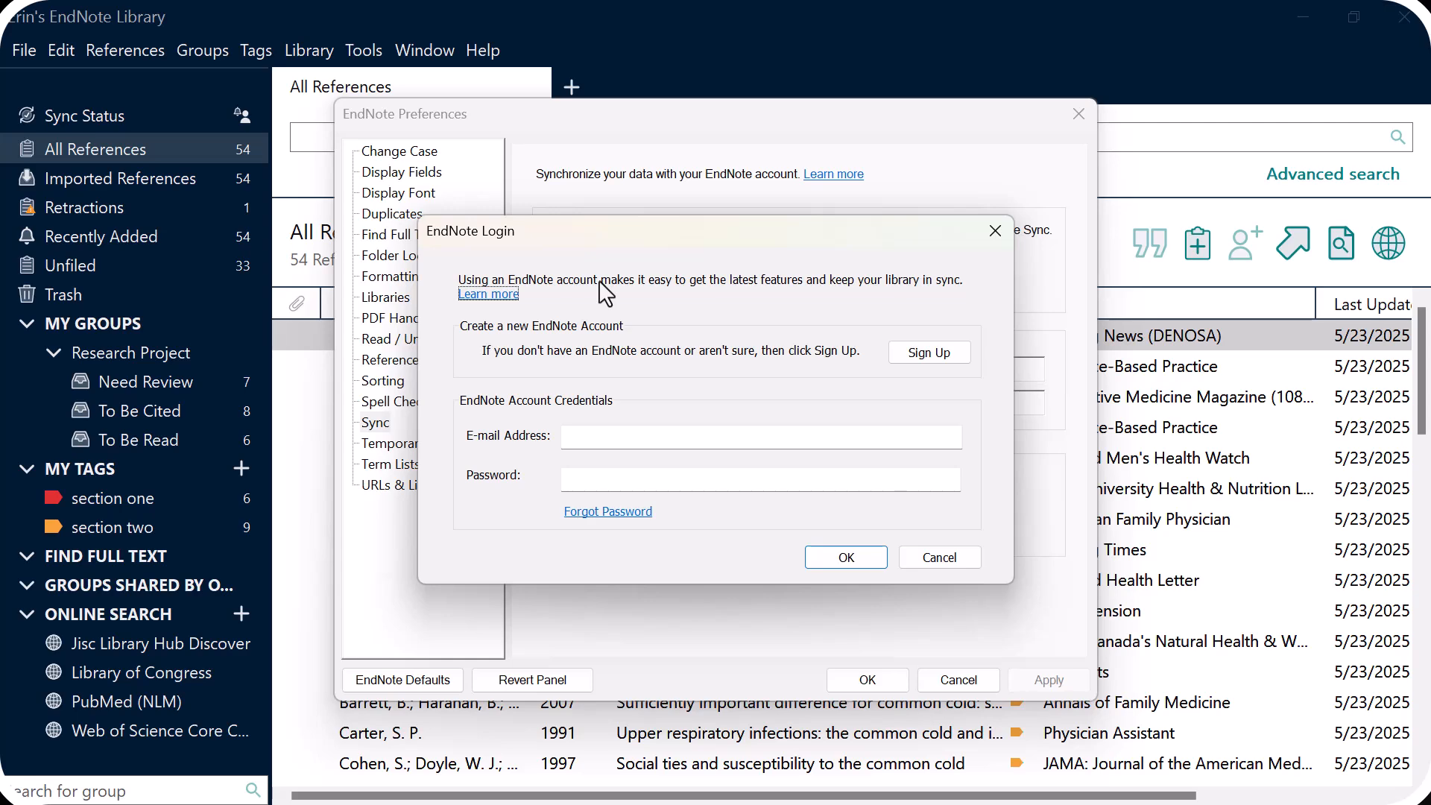
click(941, 353)
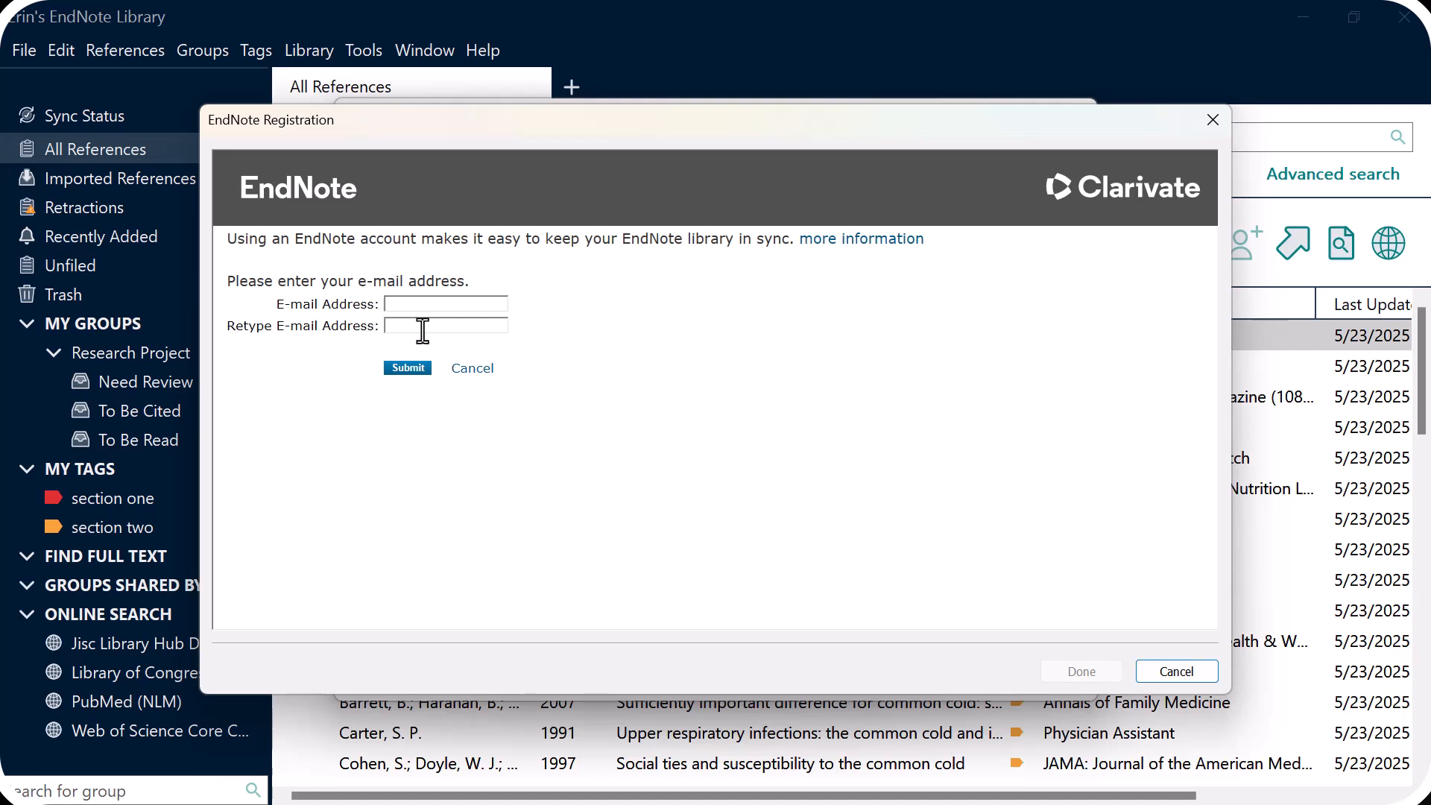
- Enter and confirm the account e-mail address for registration
click(431, 302)
key(Tab)
key(Return)
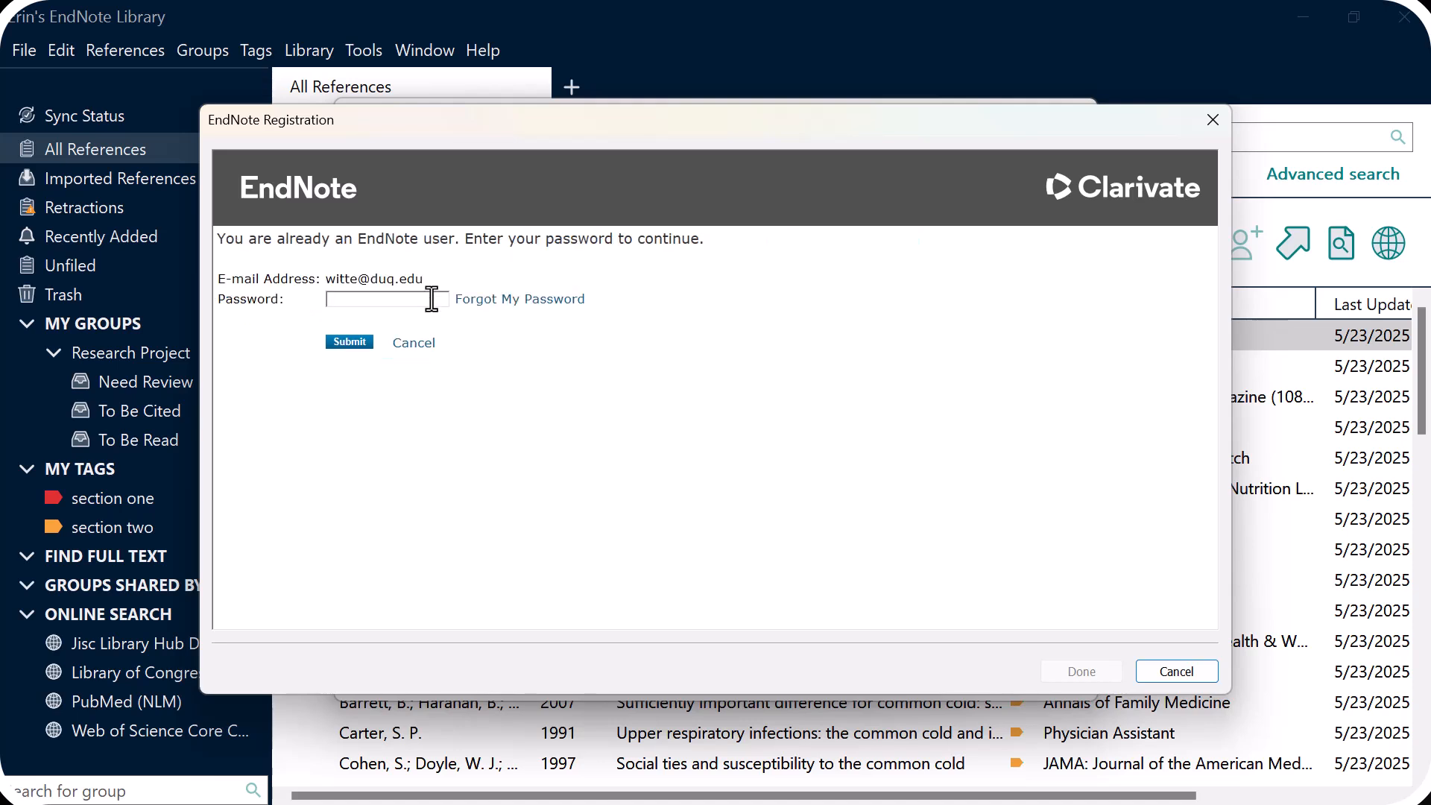
- Set the account password and accept the EndNote licence agreement
click(411, 302)
text(••••••••••••••••)
key(Return)
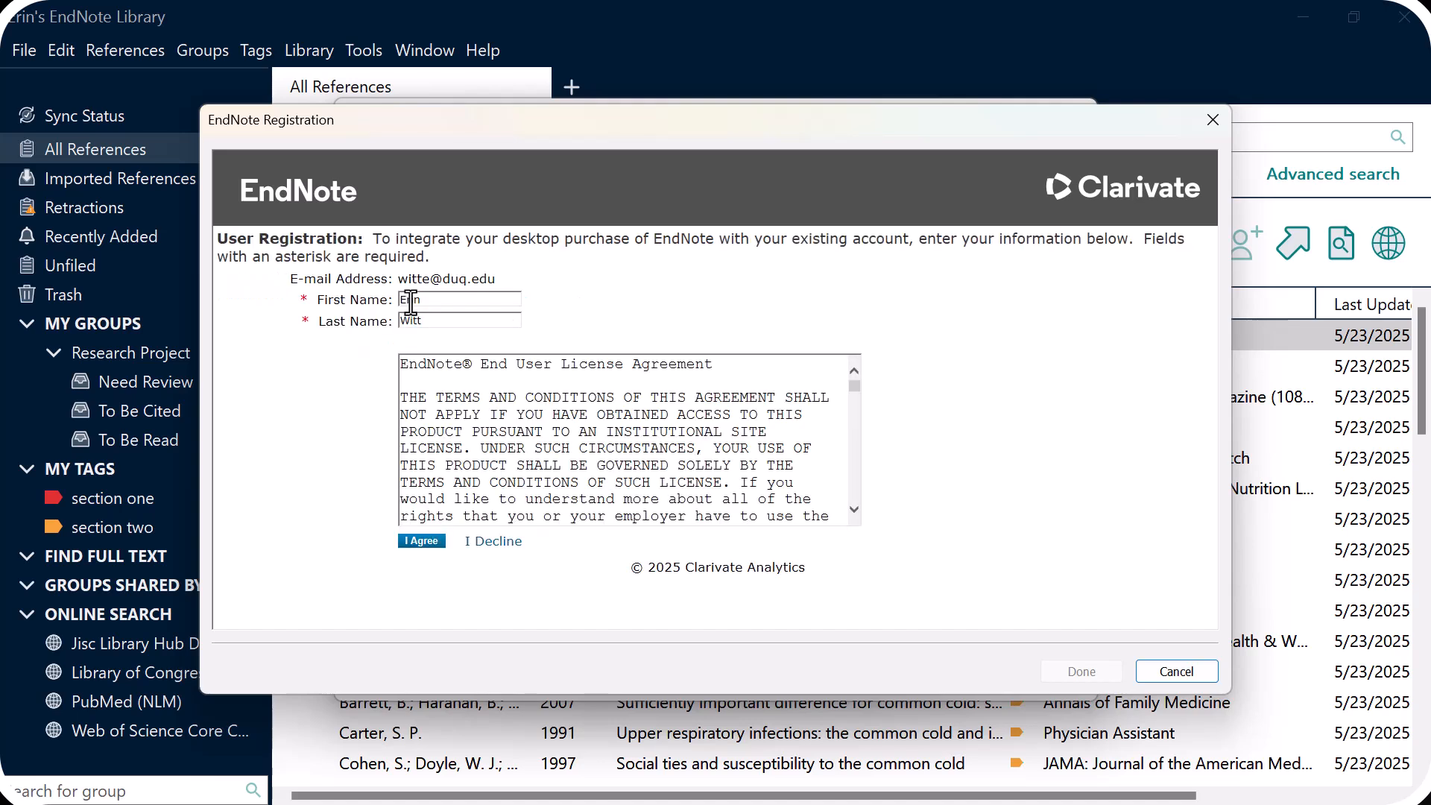
click(430, 555)
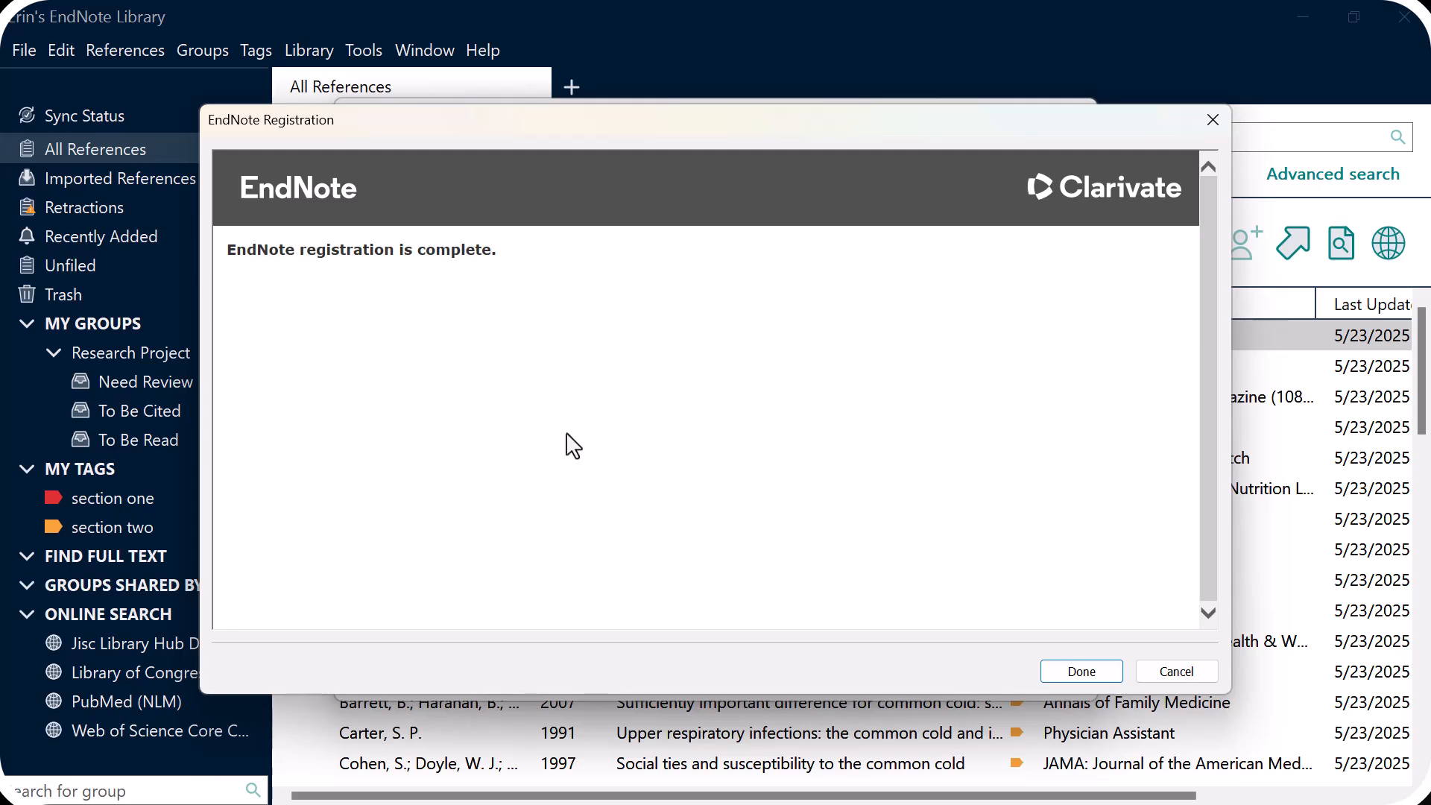
- Turn on Sync Automatically, apply and save the preferences, then minimise EndNote
click(1079, 673)
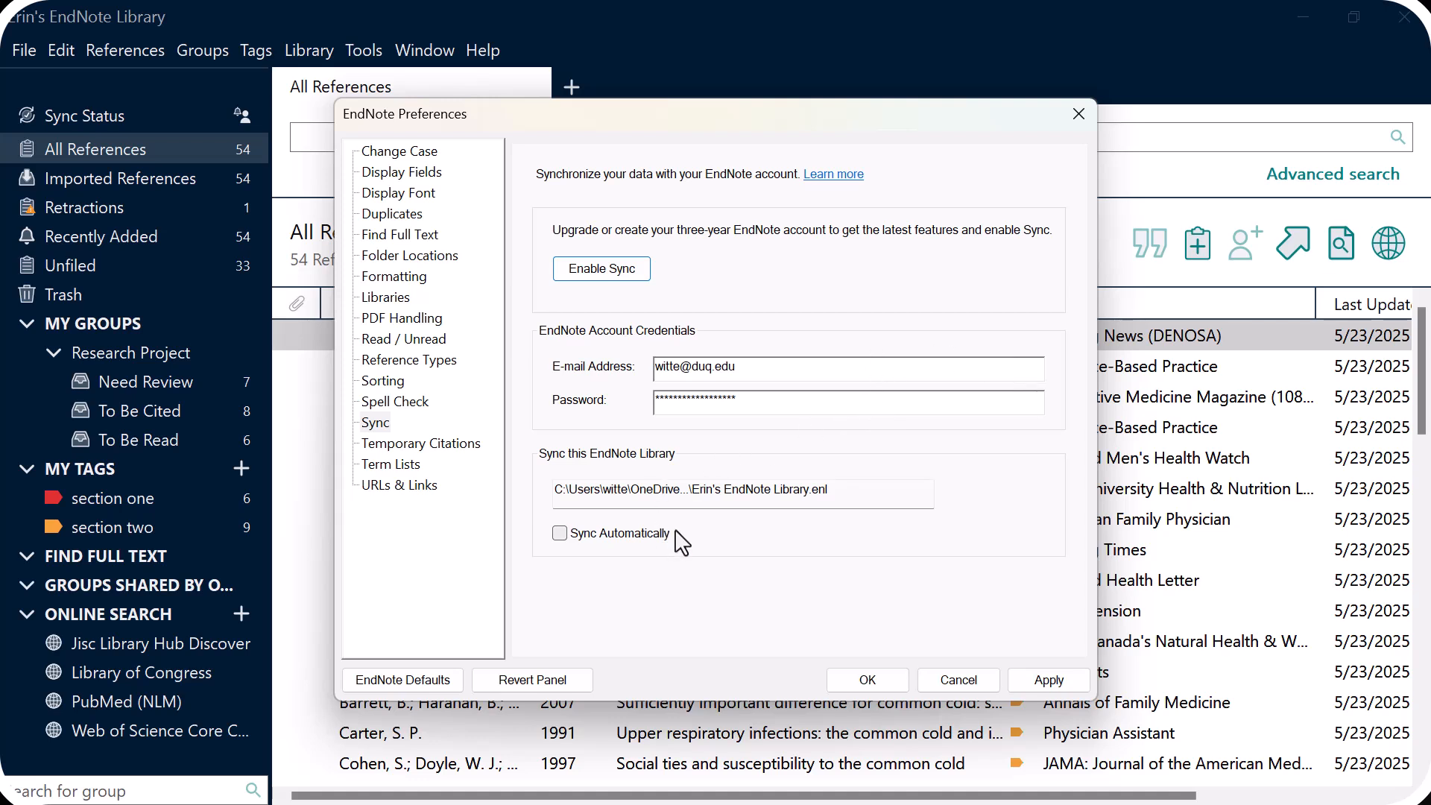
click(560, 533)
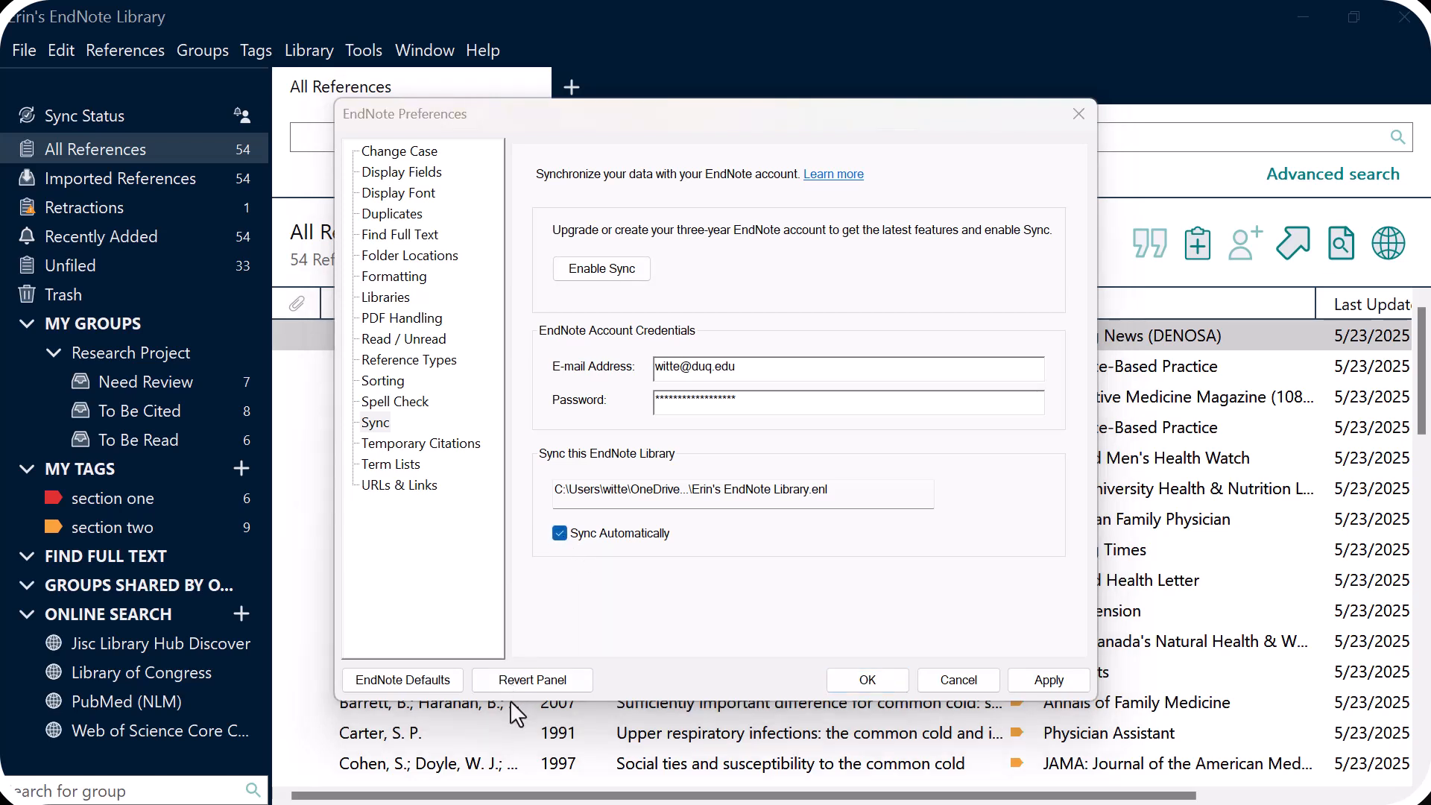
click(1078, 681)
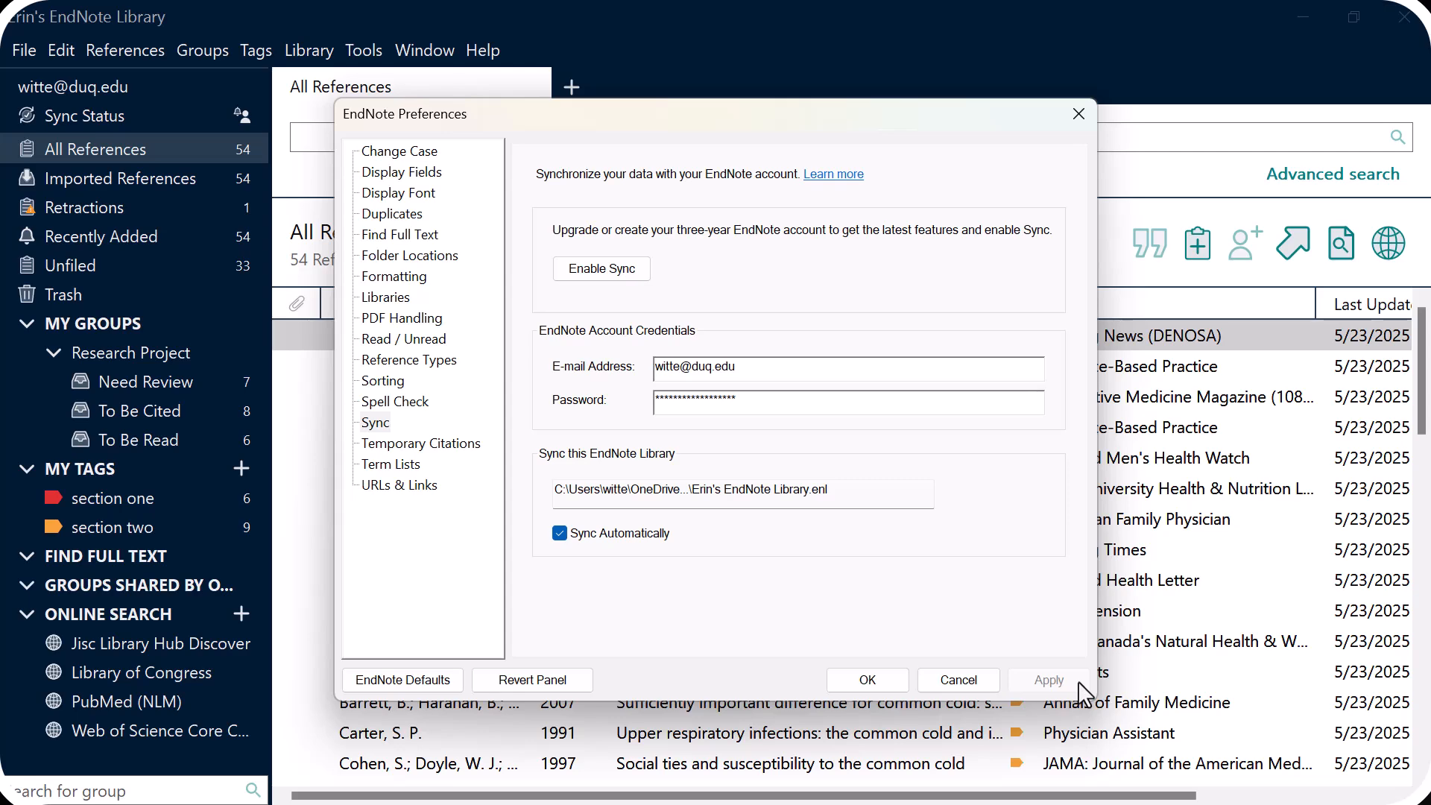
click(883, 676)
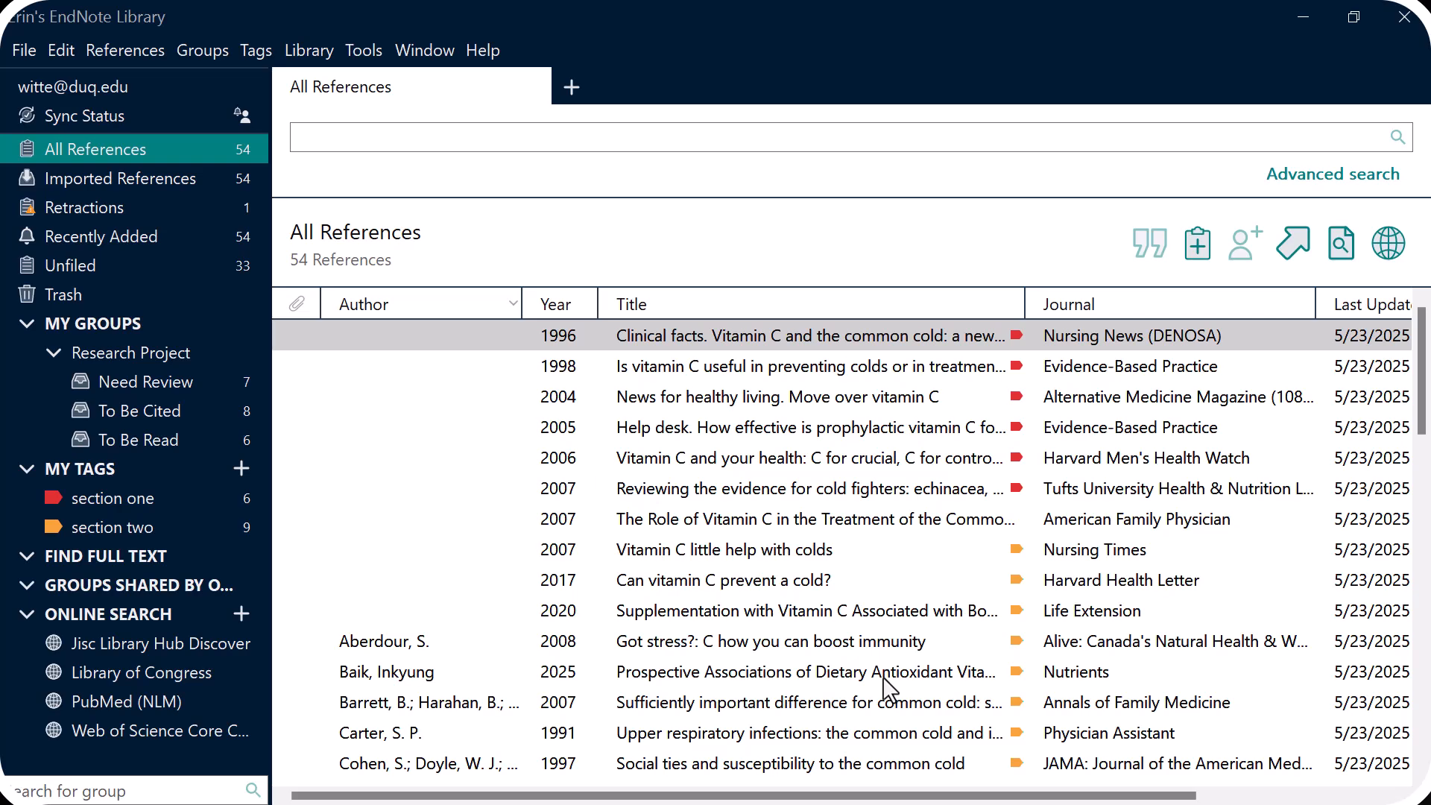
click(1308, 22)
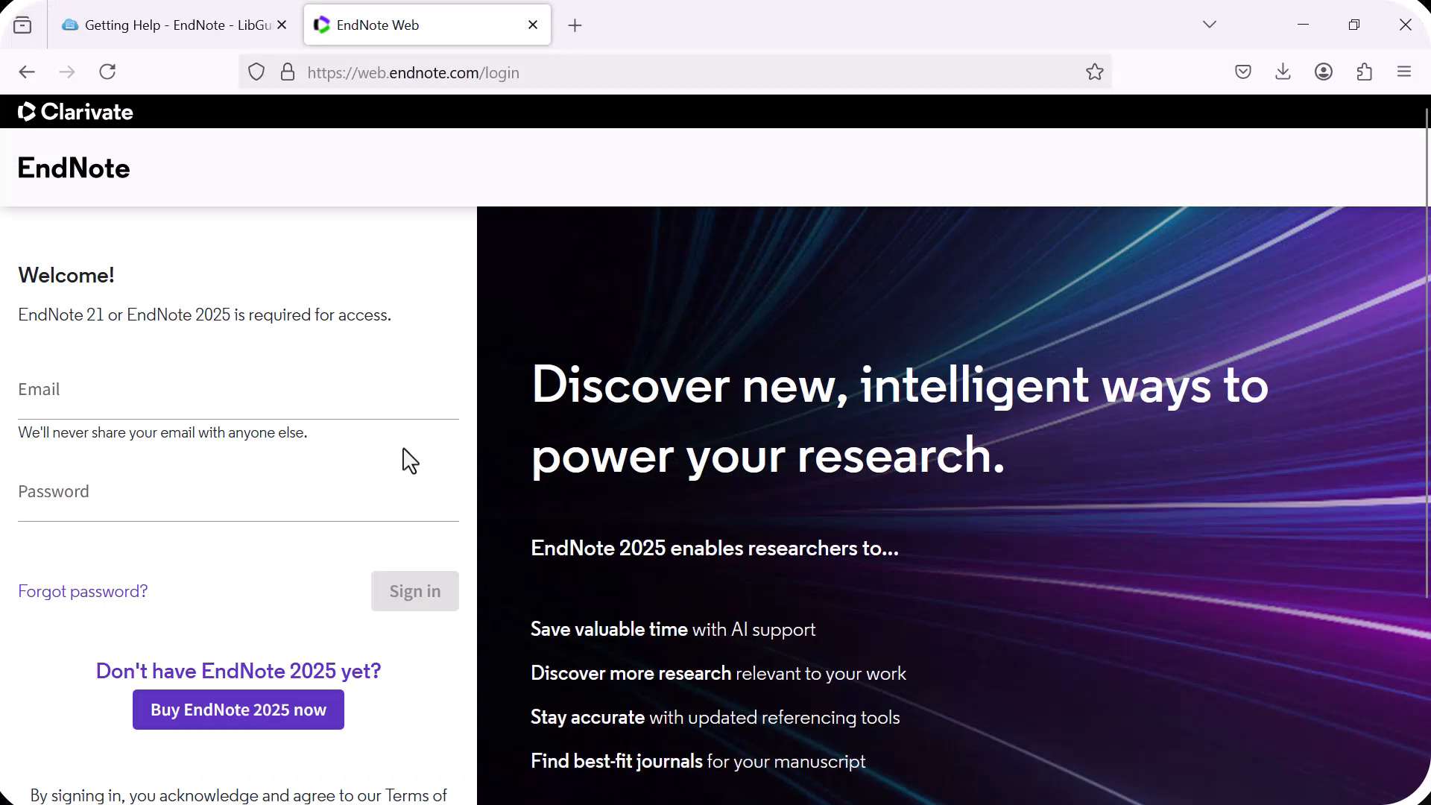
- Sign in to EndNote Web with the account e-mail and password, skip saving it, and return to EndNote
click(351, 399)
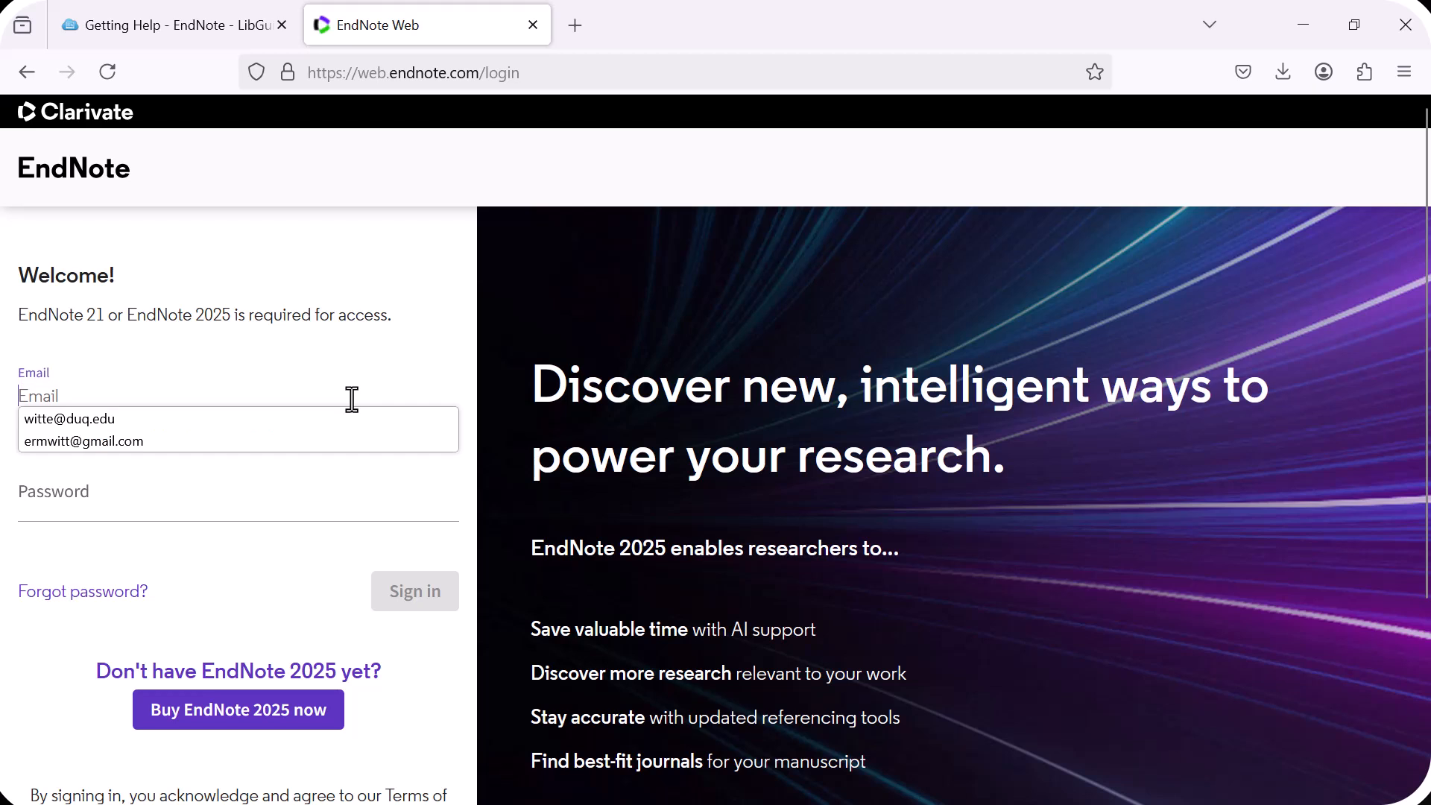
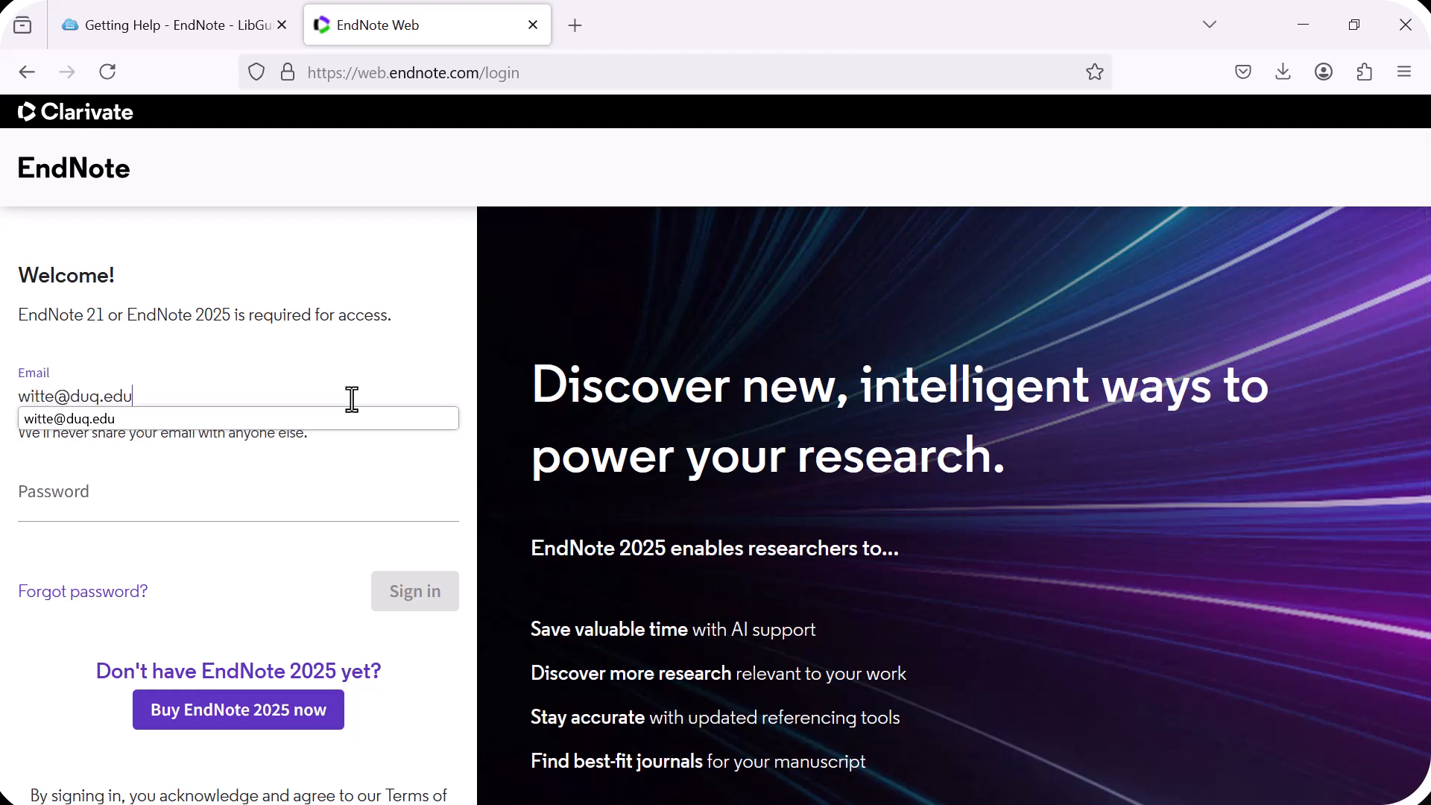
key(Tab)
text(••)
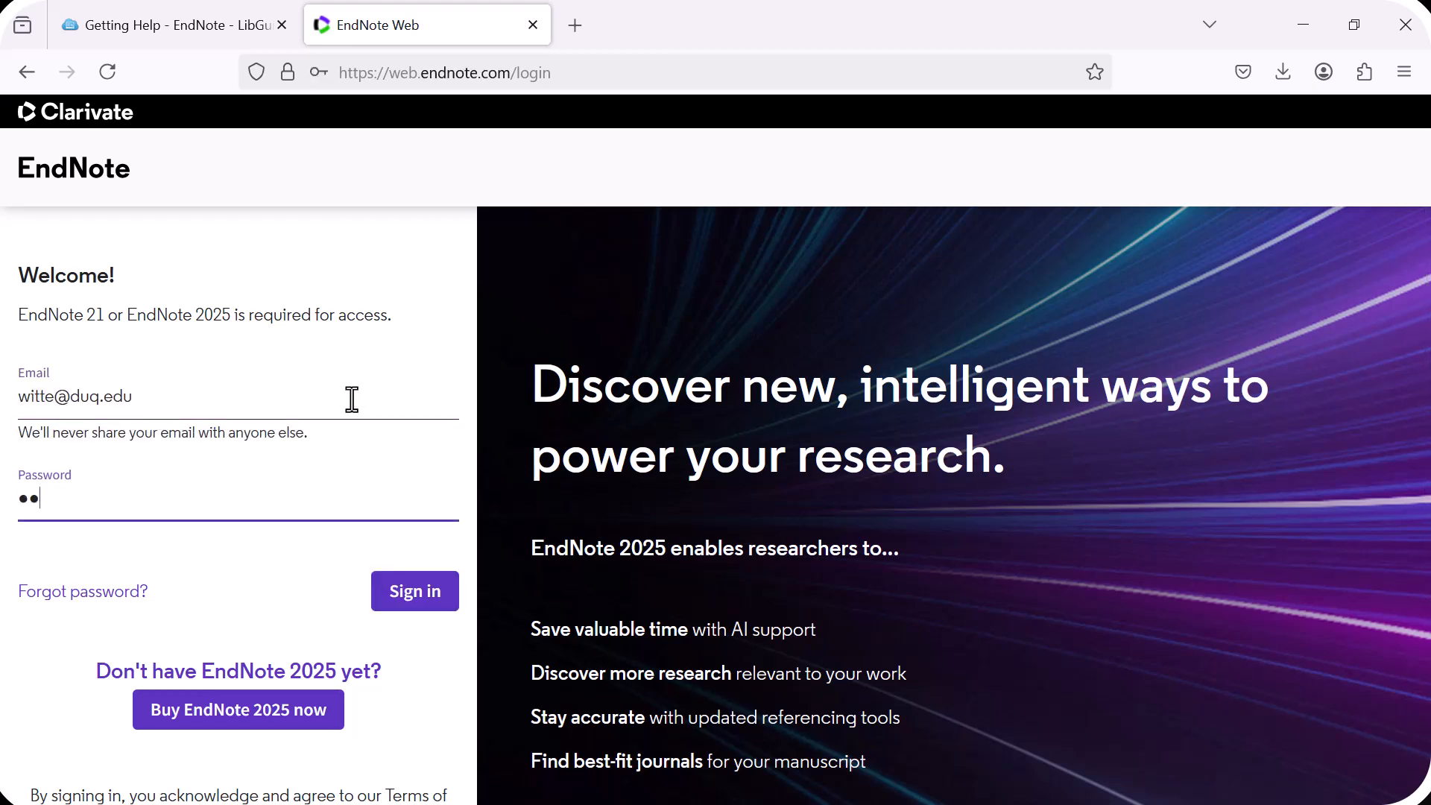
text(••••••••••••••••)
click(380, 596)
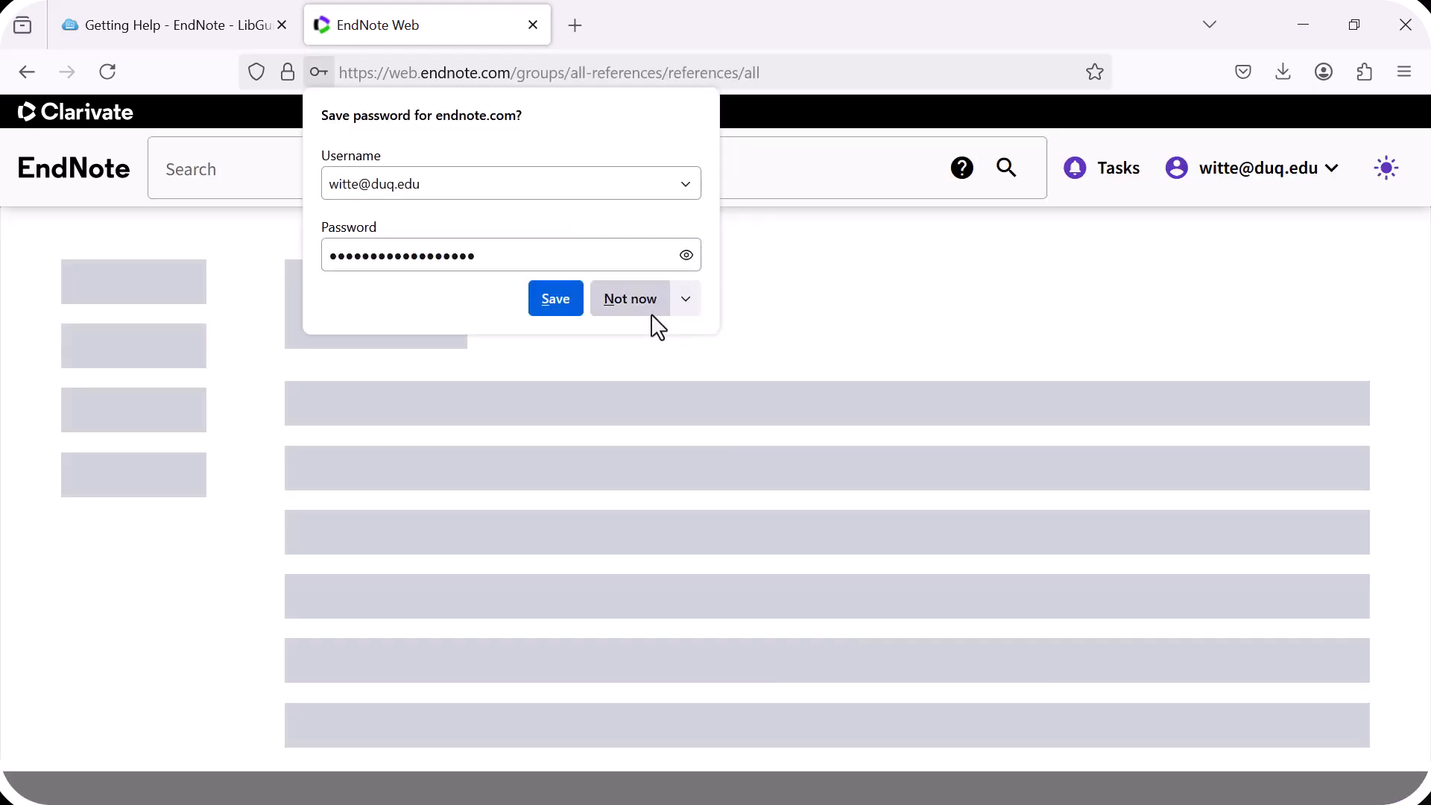
click(650, 312)
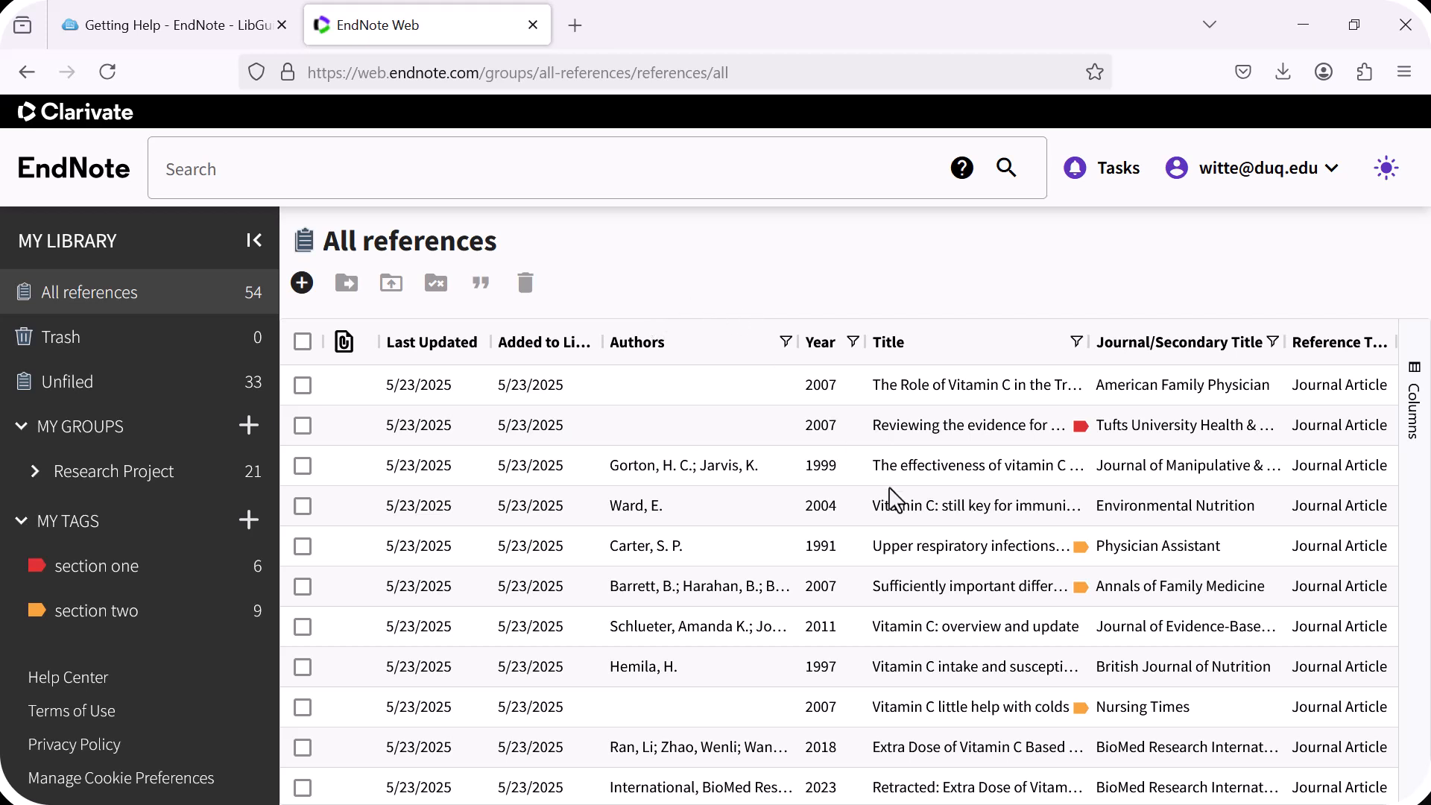
key(alt+Tab)
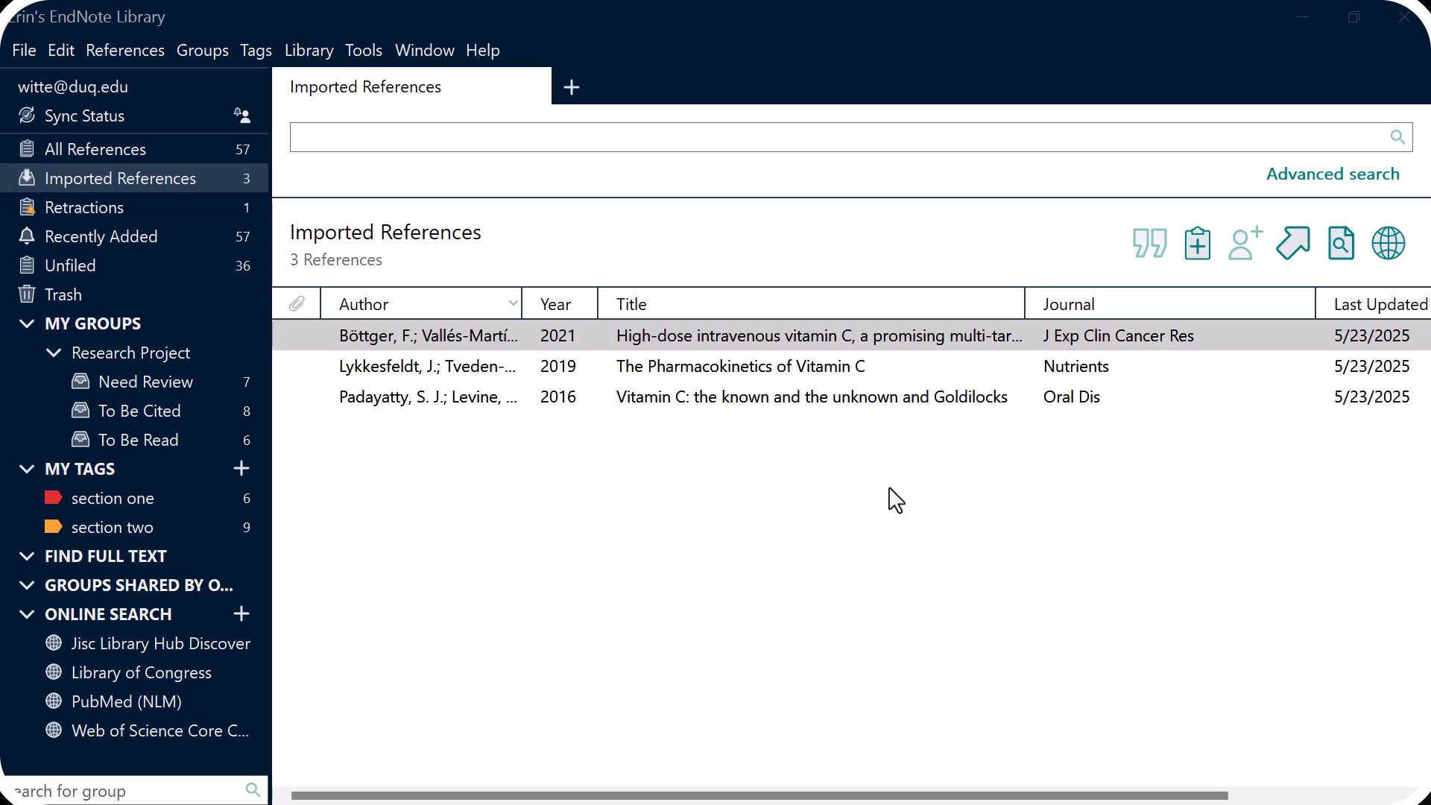
- Drag the three Imported References into Need Review, then view Sync Status (57 local vs 54 online)
shift+click(596, 395)
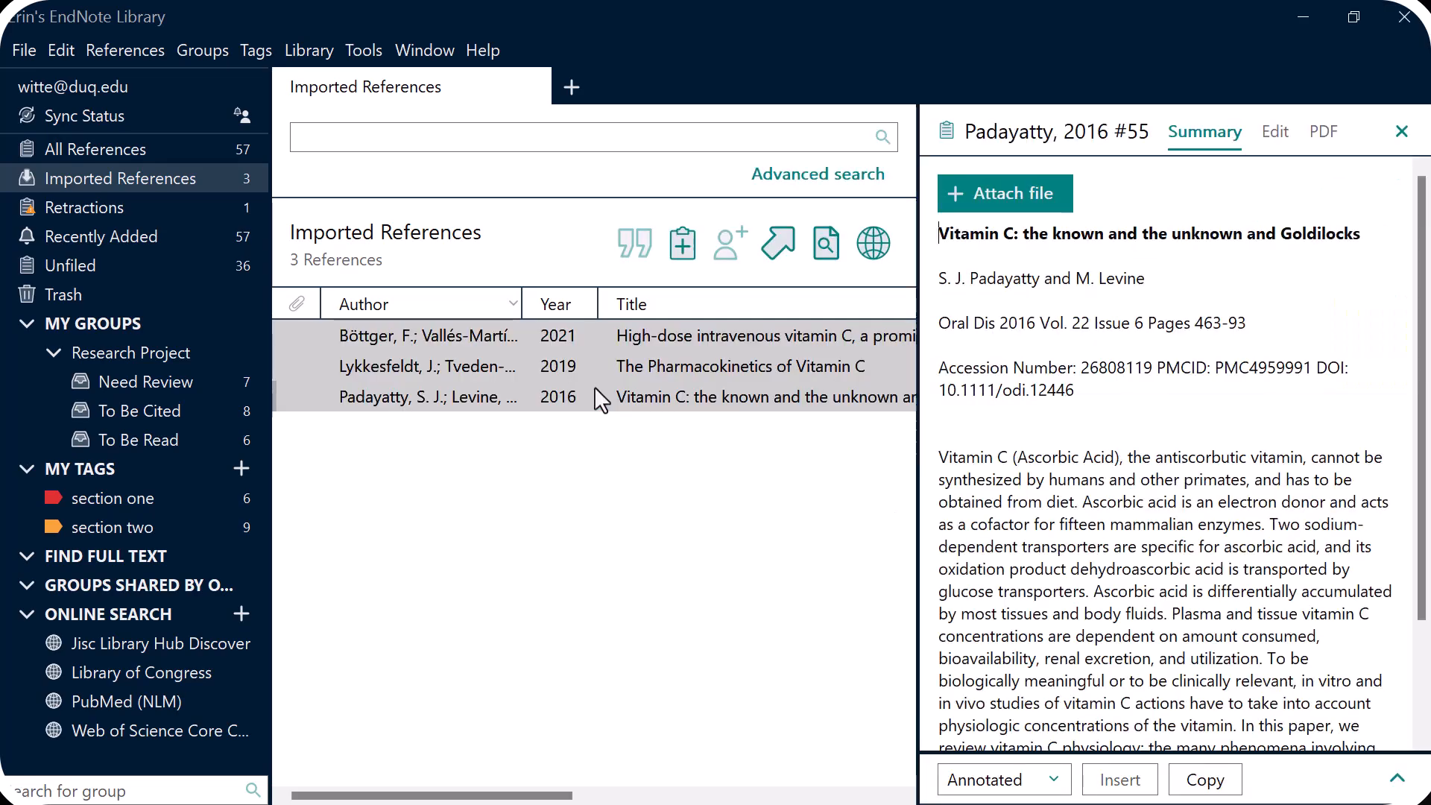
drag(596, 386, 189, 389)
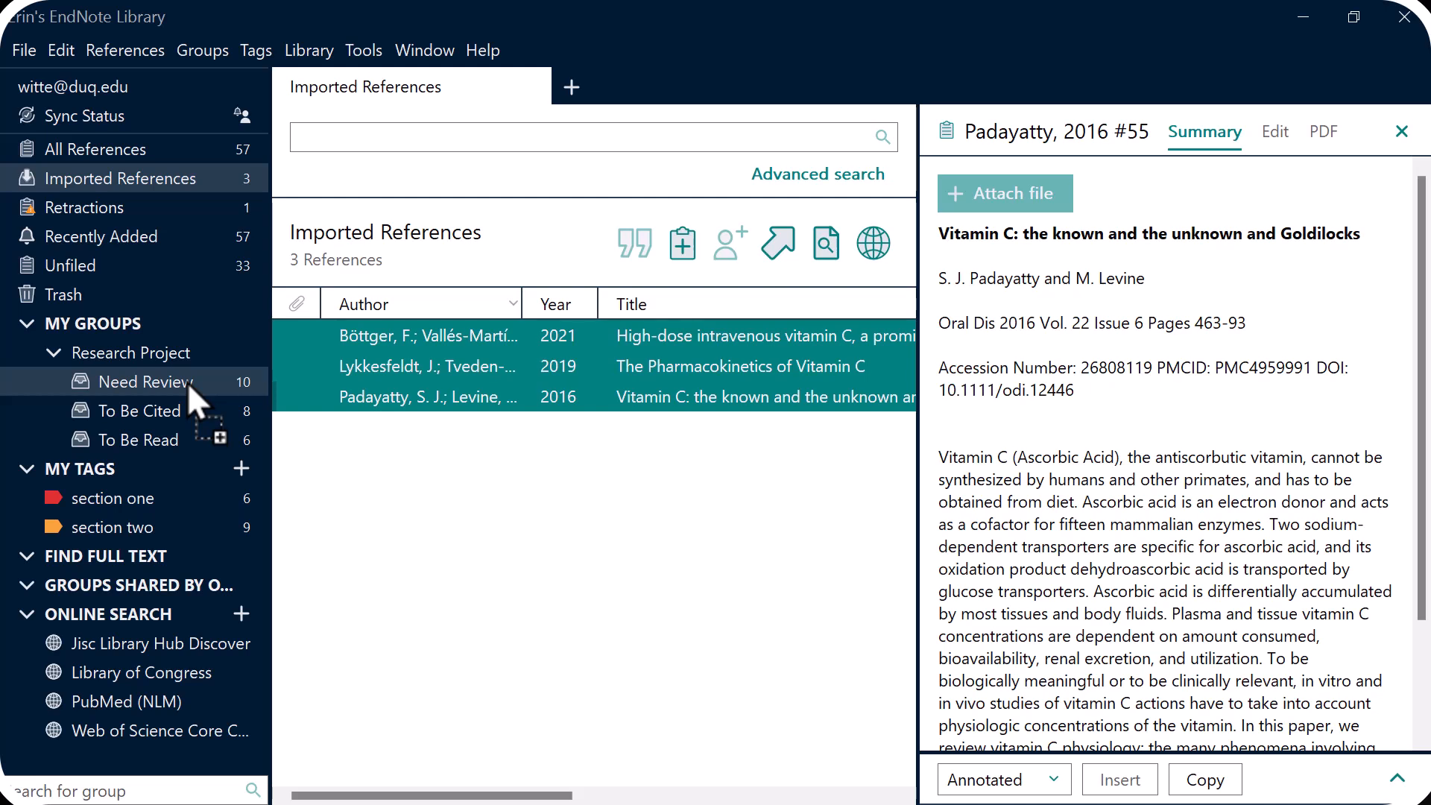
click(182, 118)
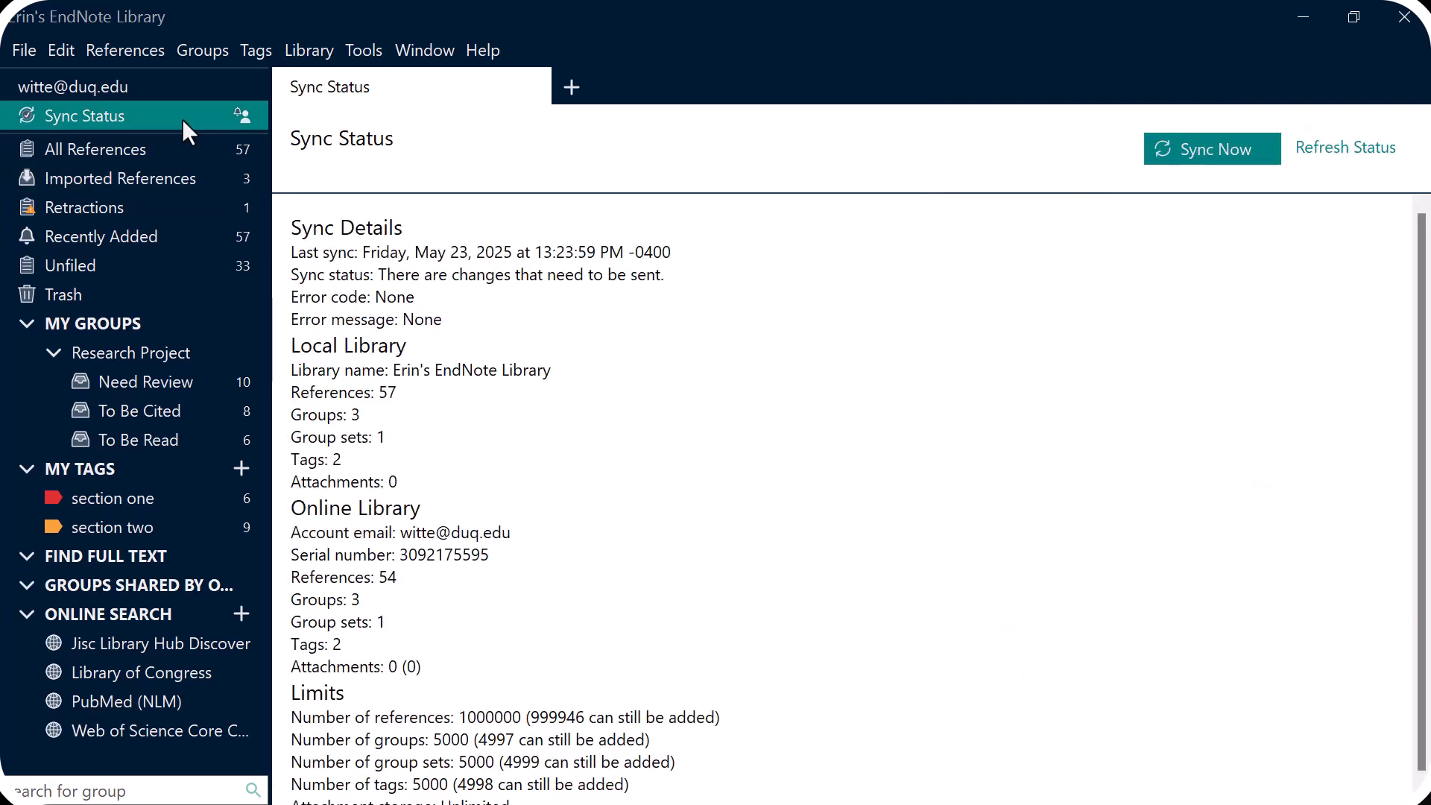
- Run Sync Now, then Library > Sync again to push all 57 references online
click(1183, 137)
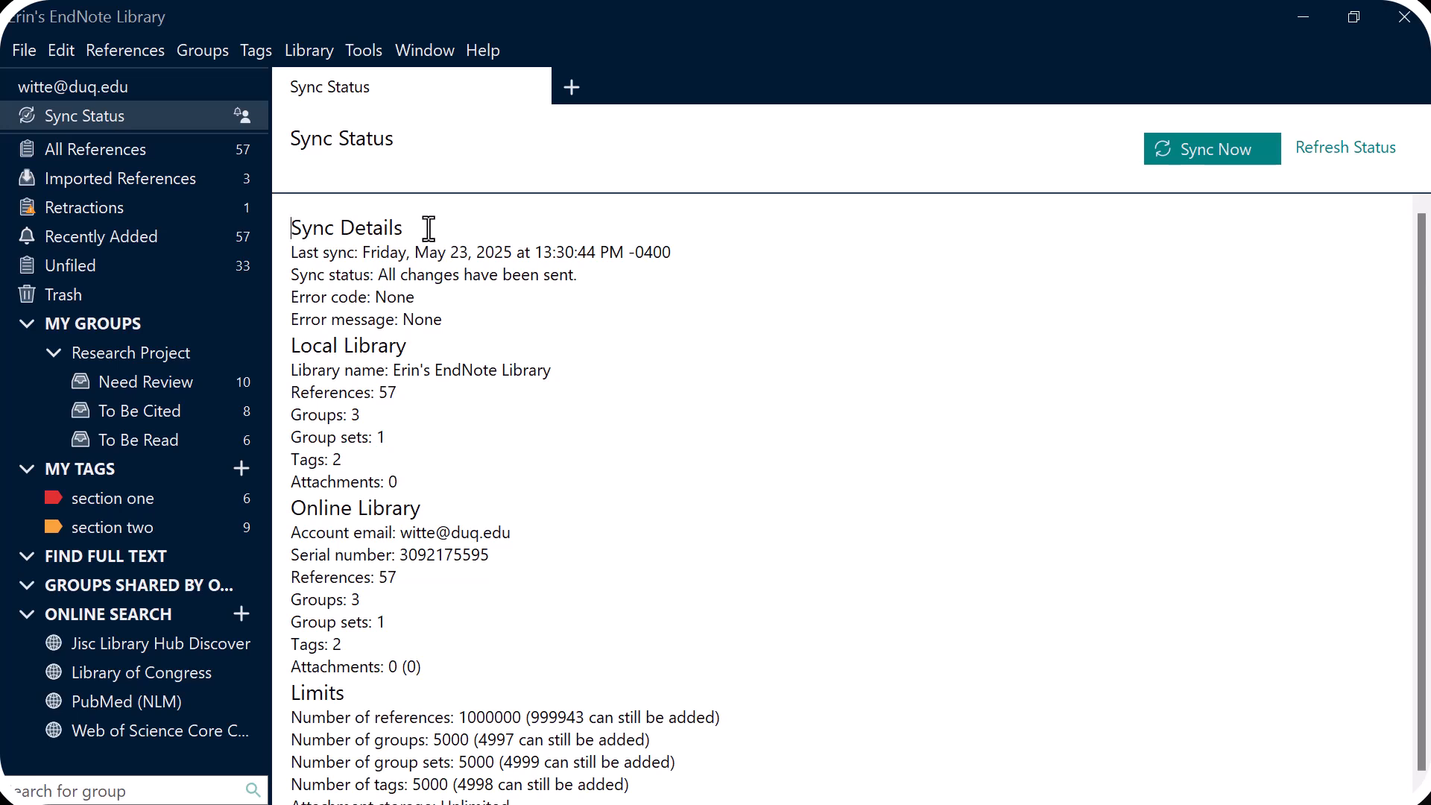
click(314, 59)
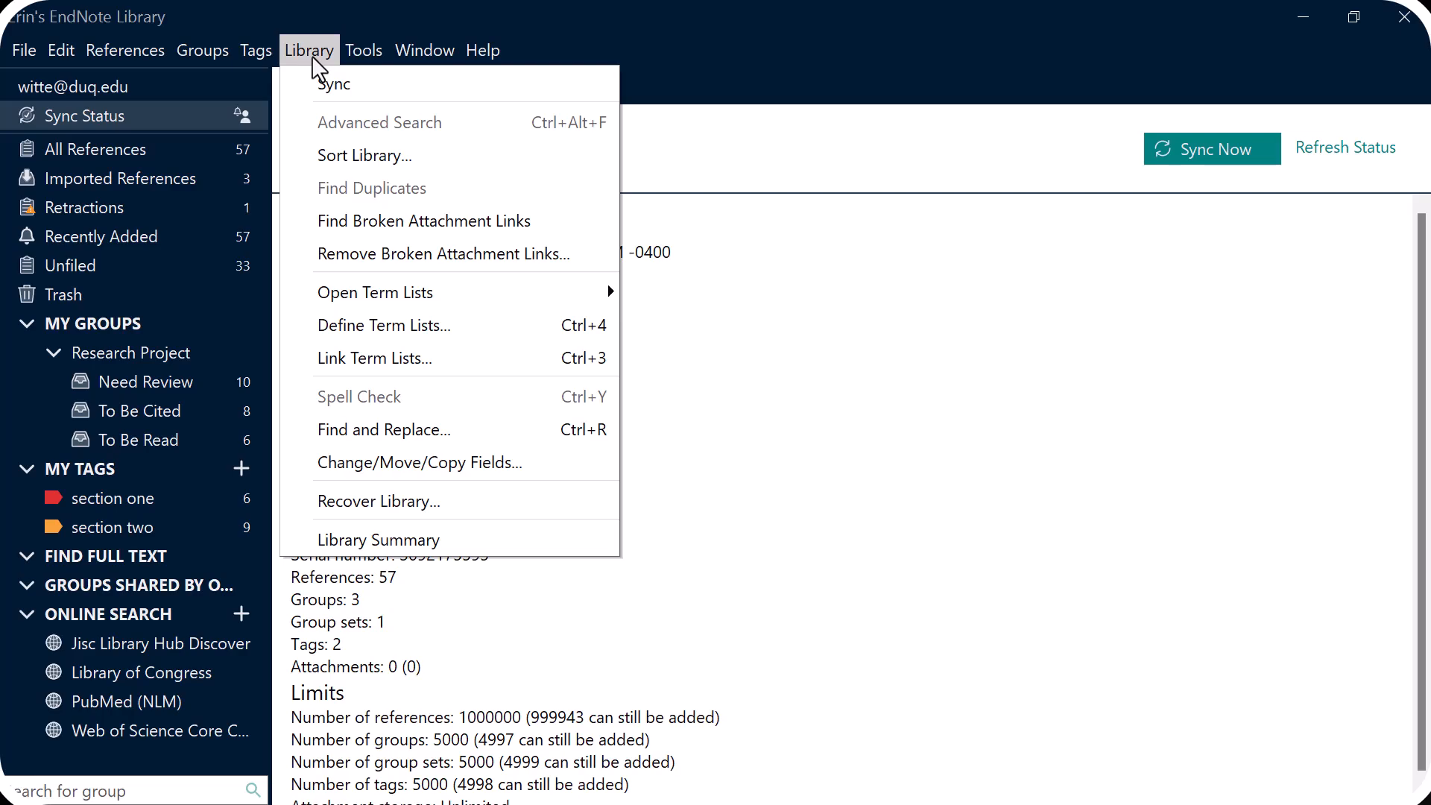
click(321, 91)
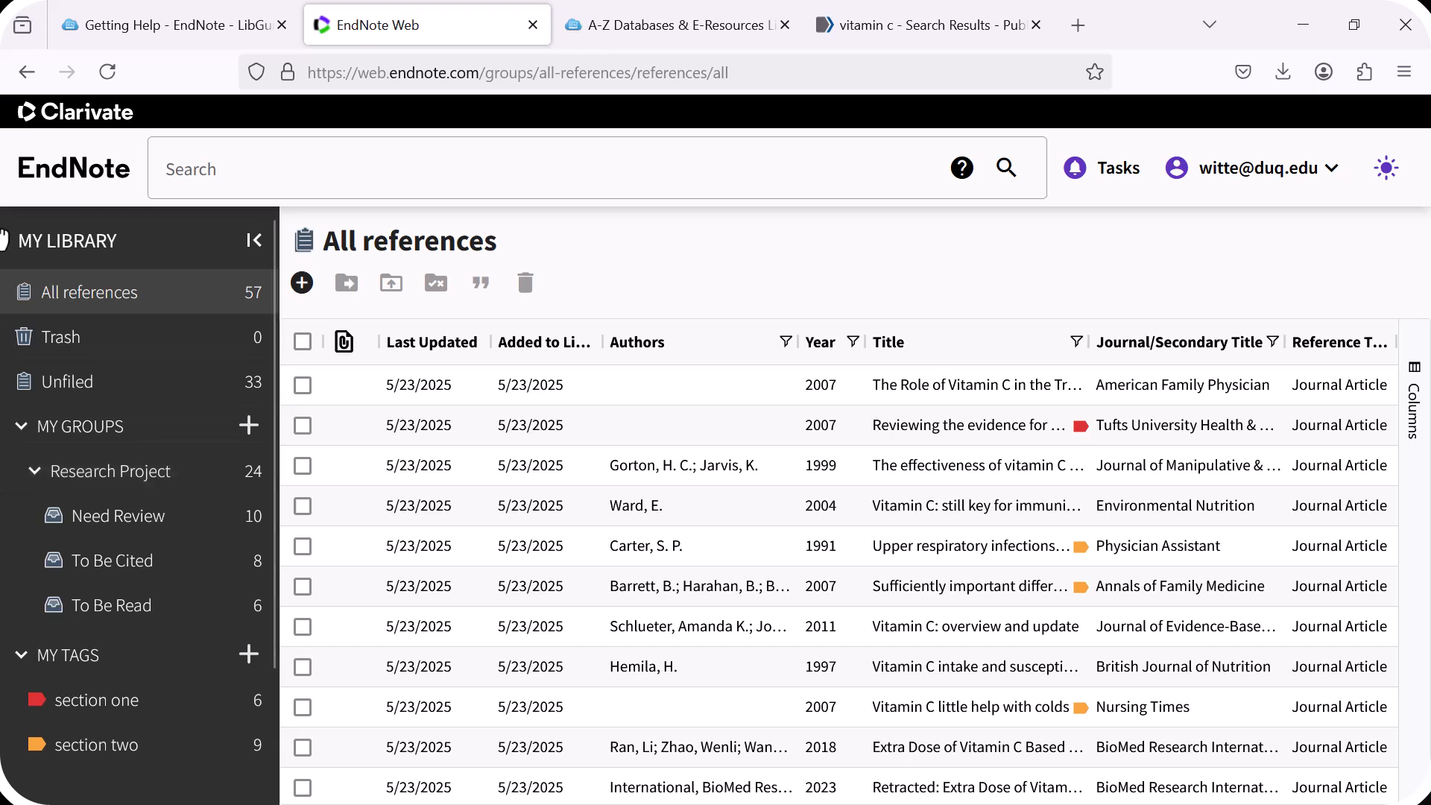
- After confirming 57 references online, switch to the Getting Help - EndNote LibGuides page
click(169, 25)
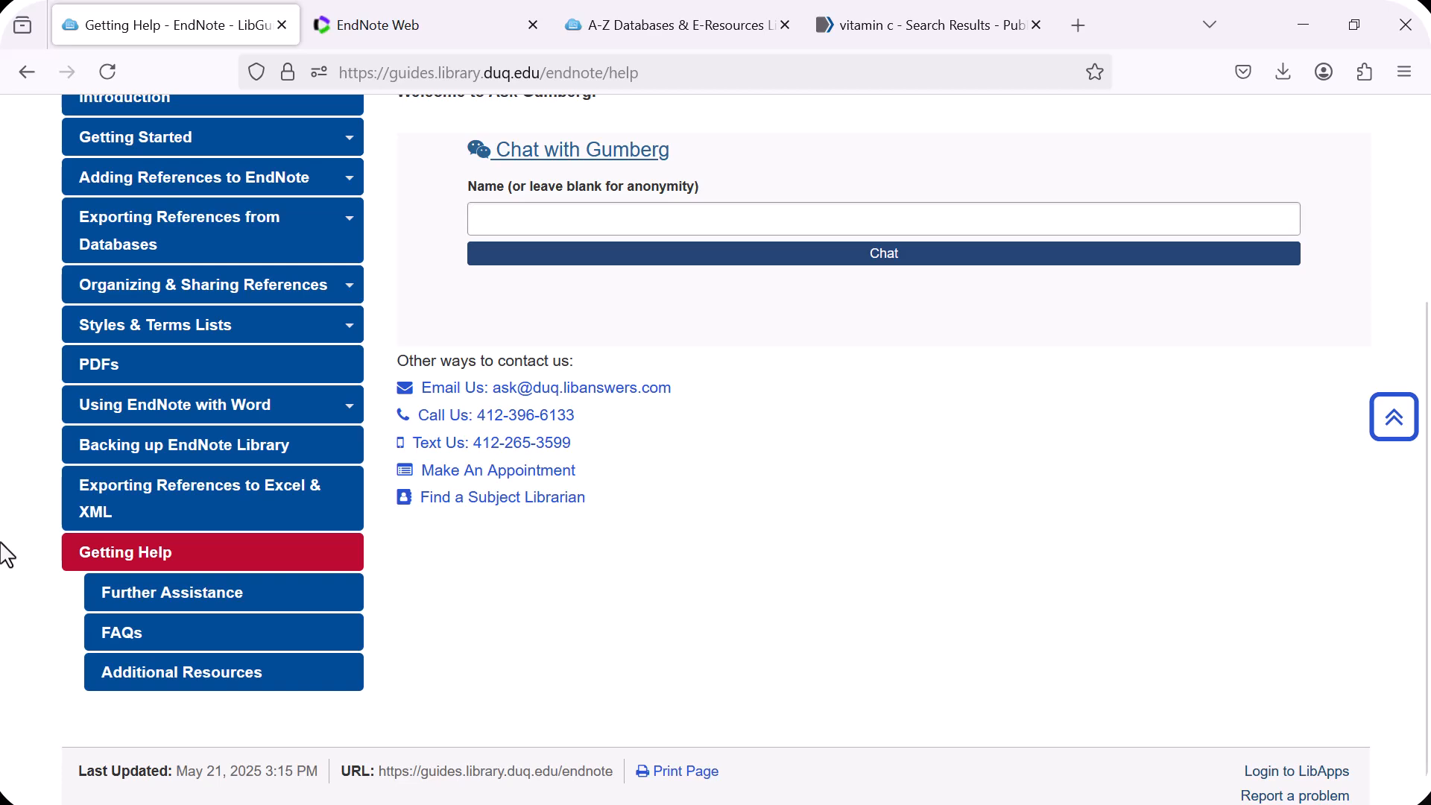
scroll(6, 670, up, 2)
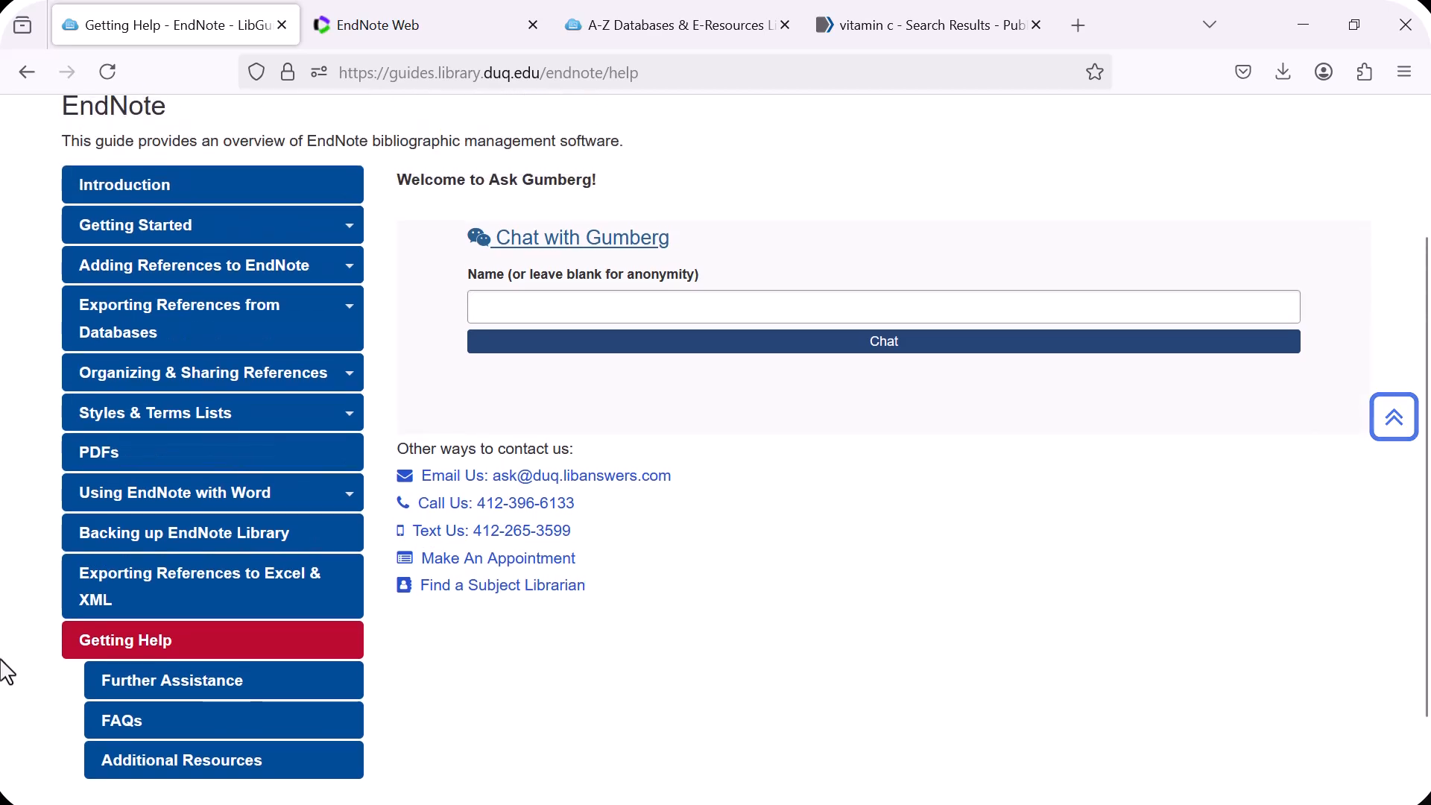